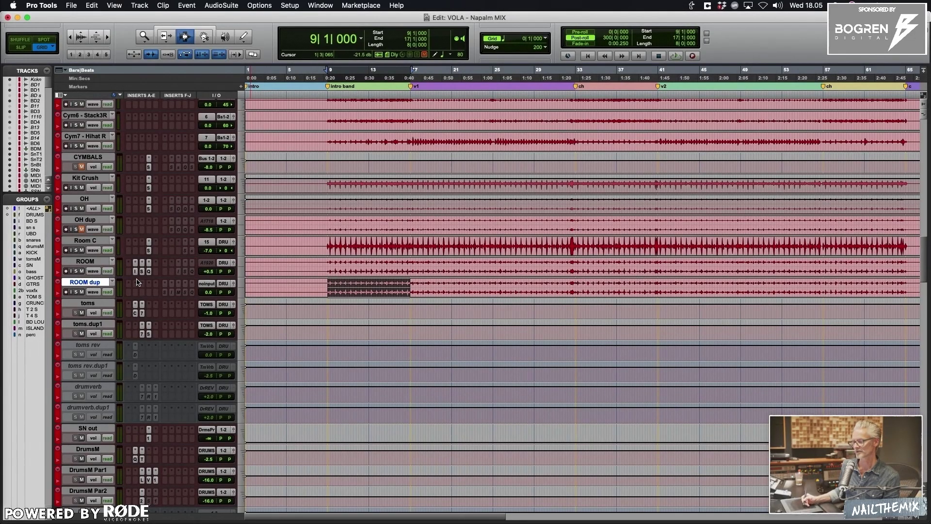
Step: Insert SoundShifter on ROOM dup and set its transpose to -3 semitones
left_click(140, 295)
mouse_move(261, 27)
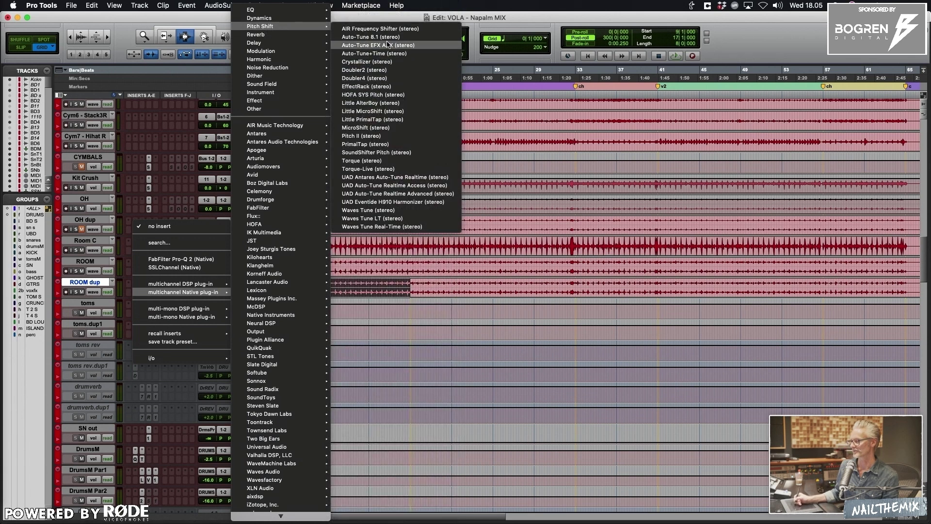
left_click(377, 153)
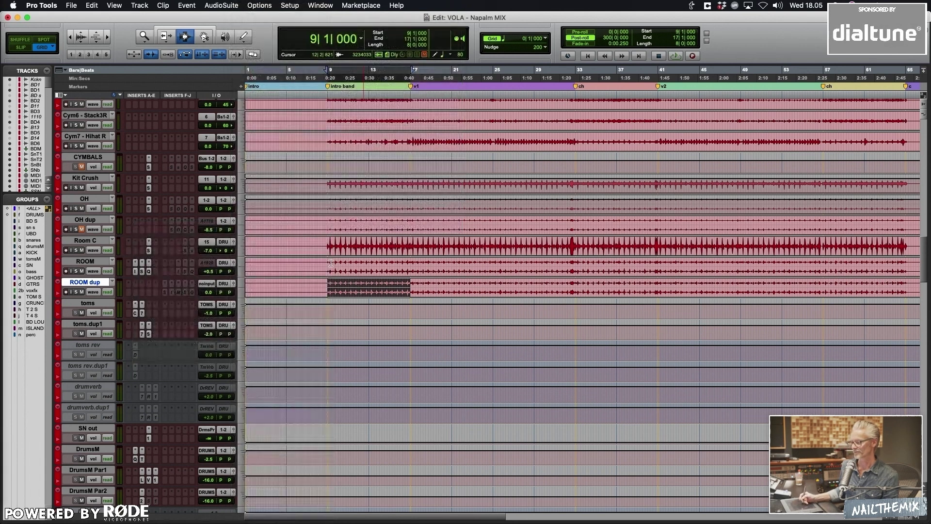
left_click(331, 97)
type("-2")
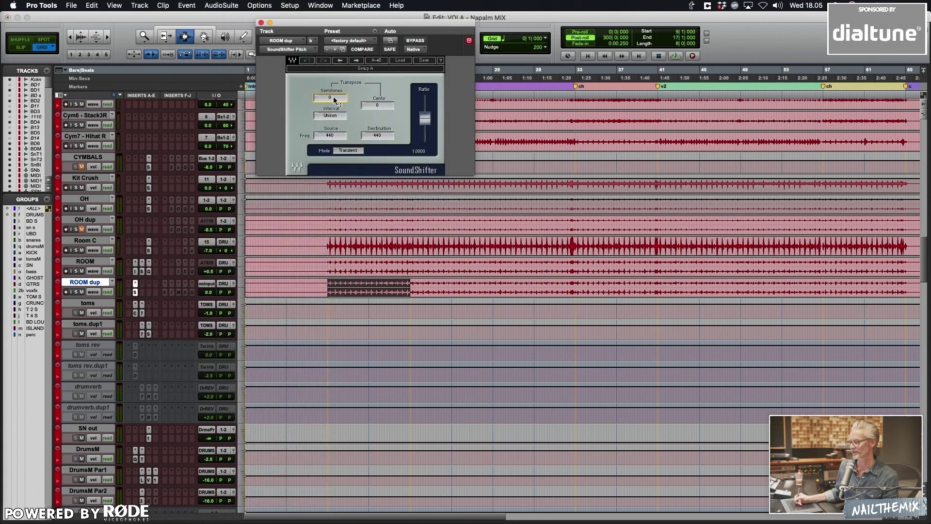
key("Return")
key("Down")
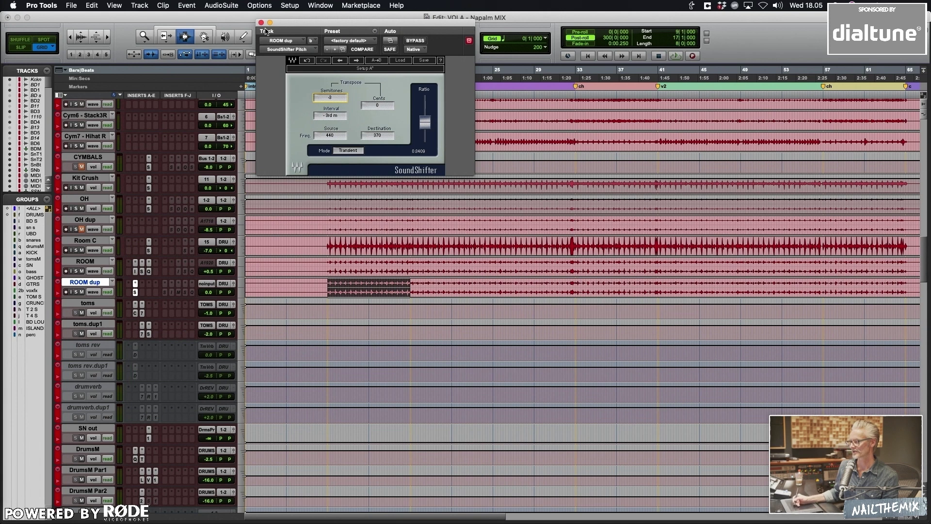
left_click(261, 22)
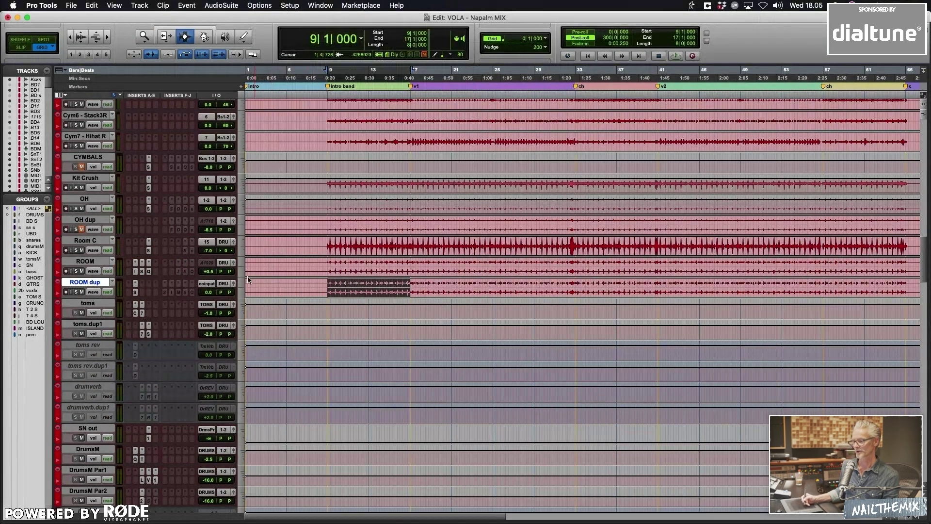
Step: Select bars 9–17 on ROOM dup, solo the track, and play that section
left_click(343, 288)
left_click_drag(328, 288, 410, 284)
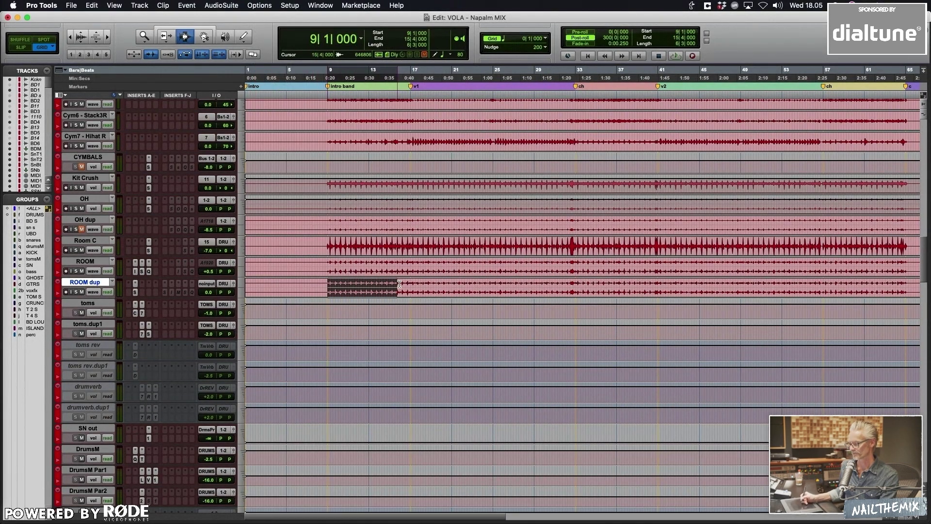
key("shift+s")
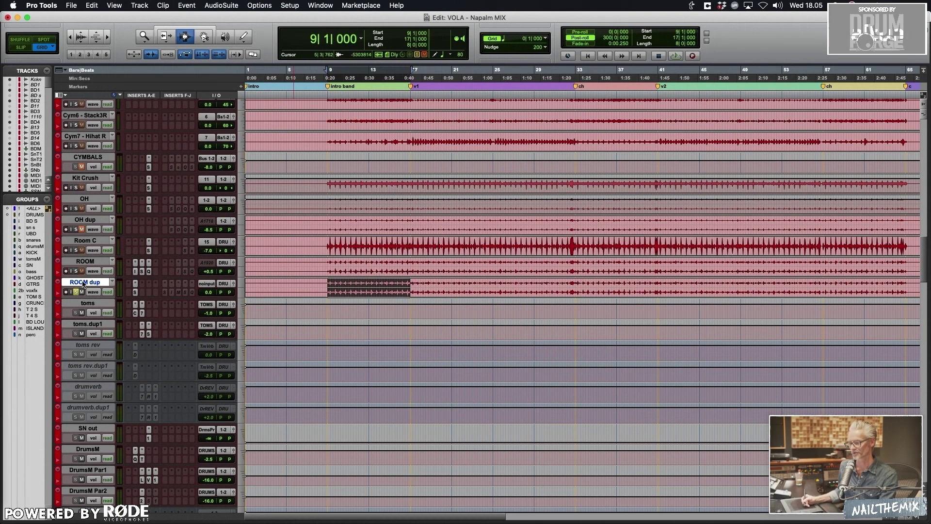
key("space")
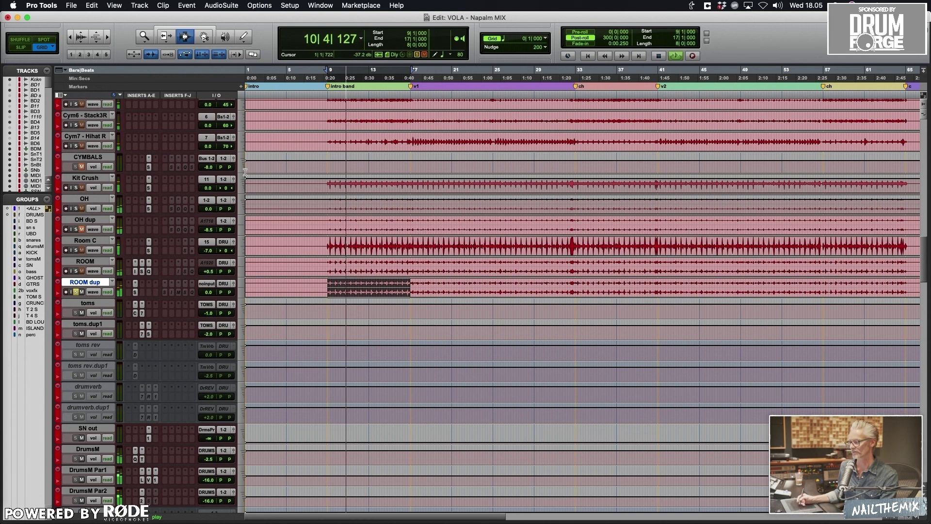
key("space")
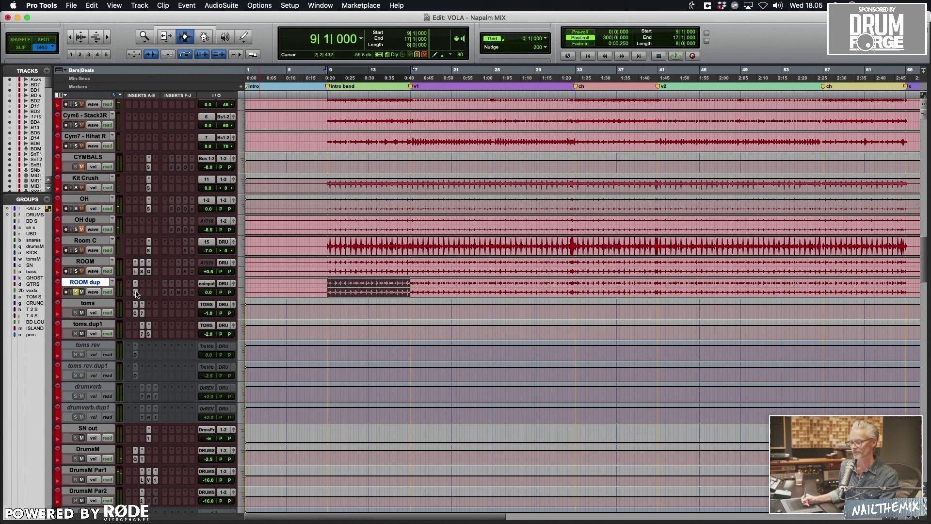
left_click_drag(136, 275, 128, 292)
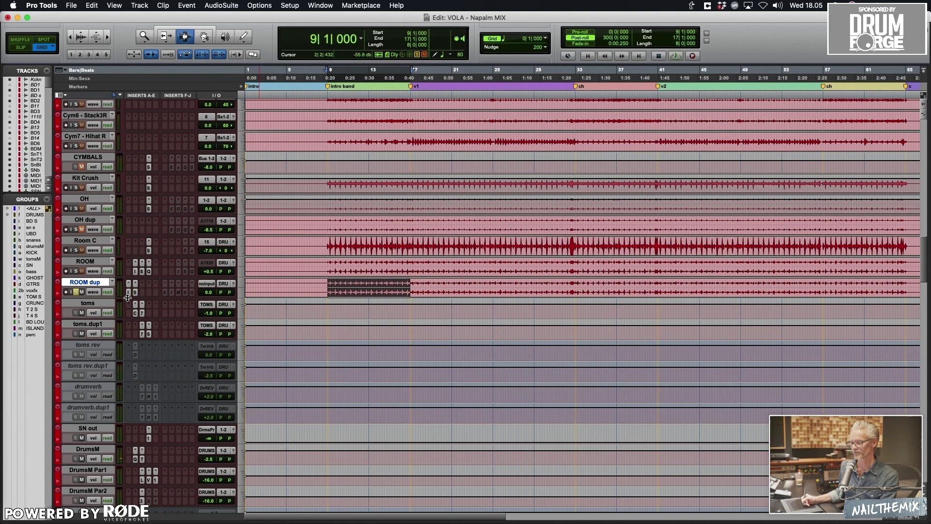
Step: Drop the copied InPhase insert onto ROOM dup, check its window, then close it
left_click(128, 291)
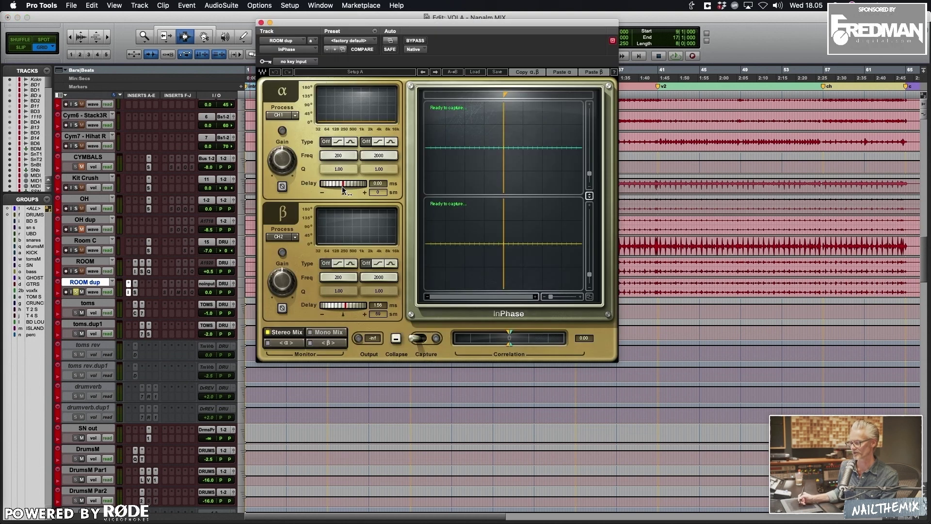
left_click(261, 23)
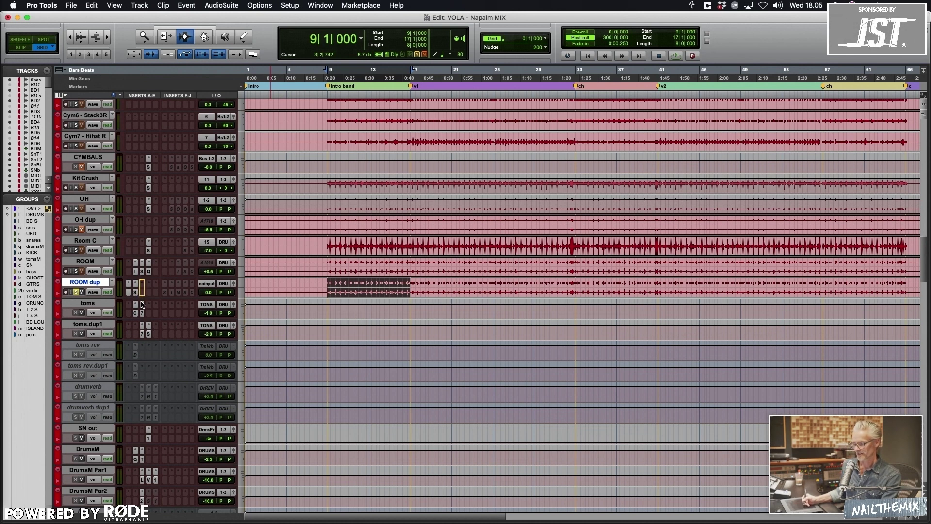
Step: Open ROOM dup's SSL E-Channel and lower the compressor Threshold during playback
left_click(142, 288)
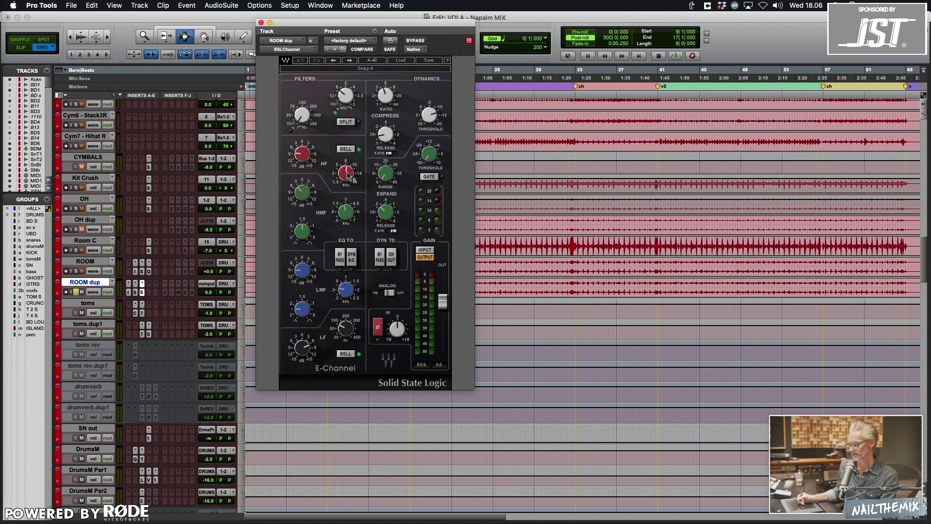
key("space")
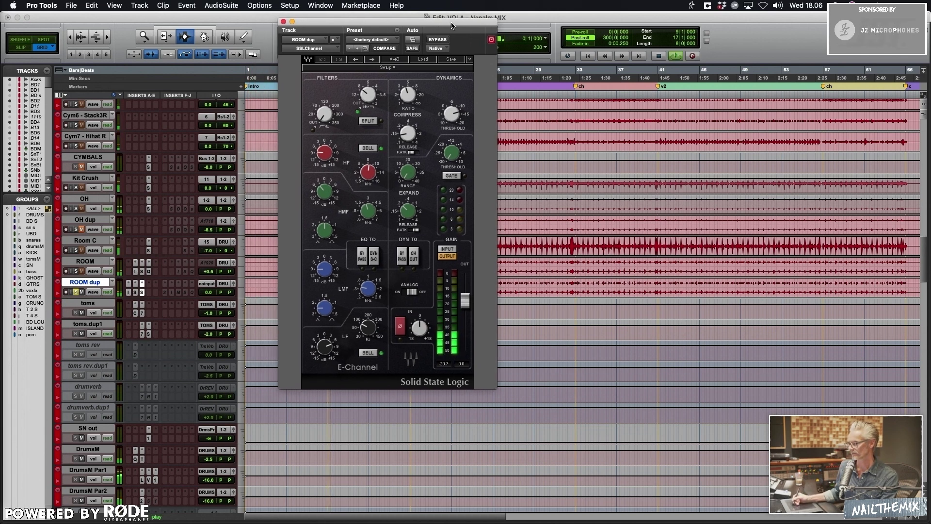
left_click_drag(364, 22, 386, 21)
left_click_drag(452, 112, 452, 122)
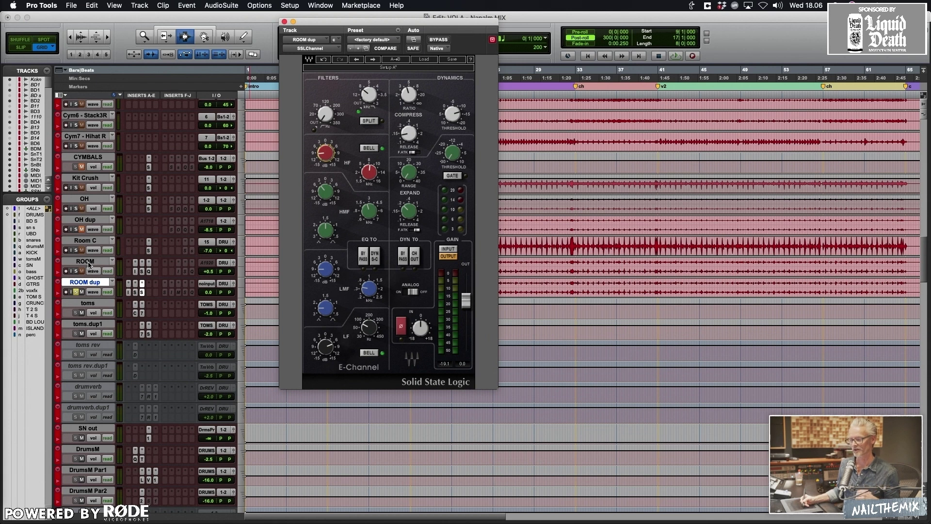
Step: Cut the E-Channel's HF gain to about -15 dB and audition the result
left_click(88, 262)
left_click(82, 285, "shift")
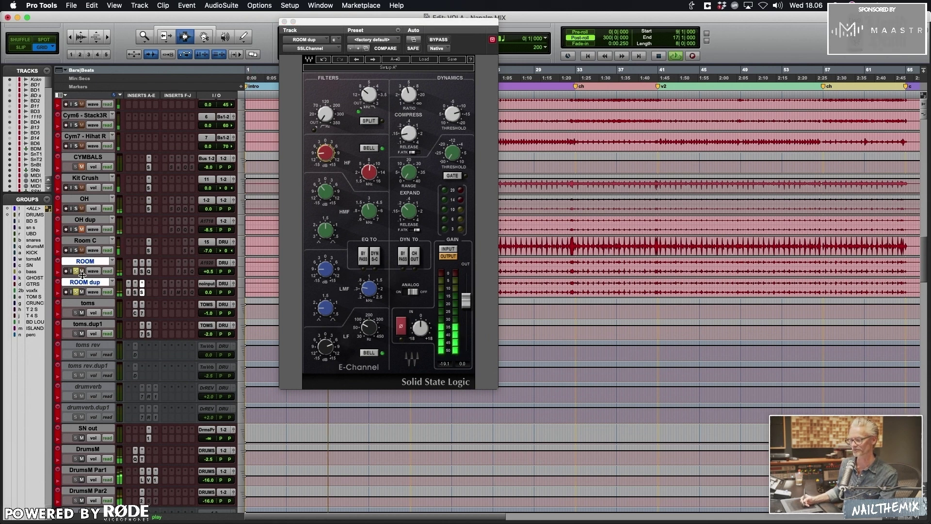
left_click_drag(326, 152, 325, 159)
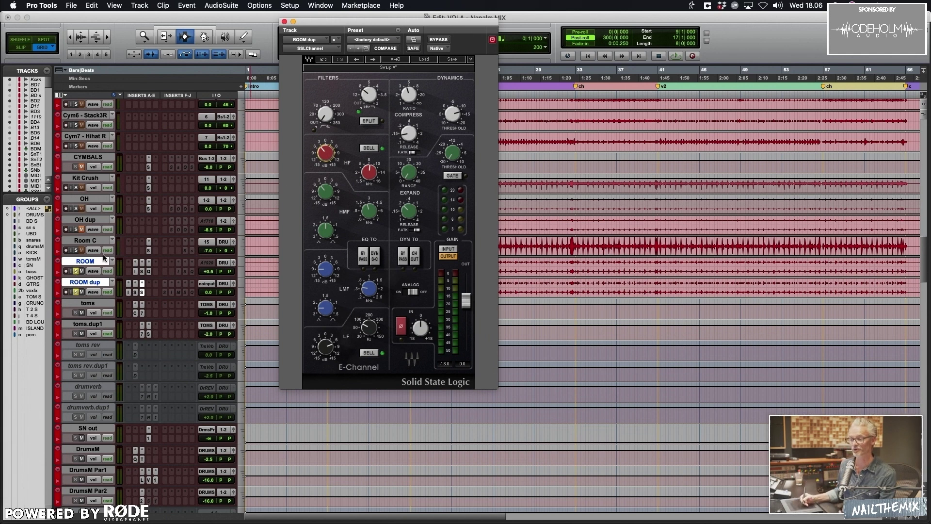
left_click(76, 272)
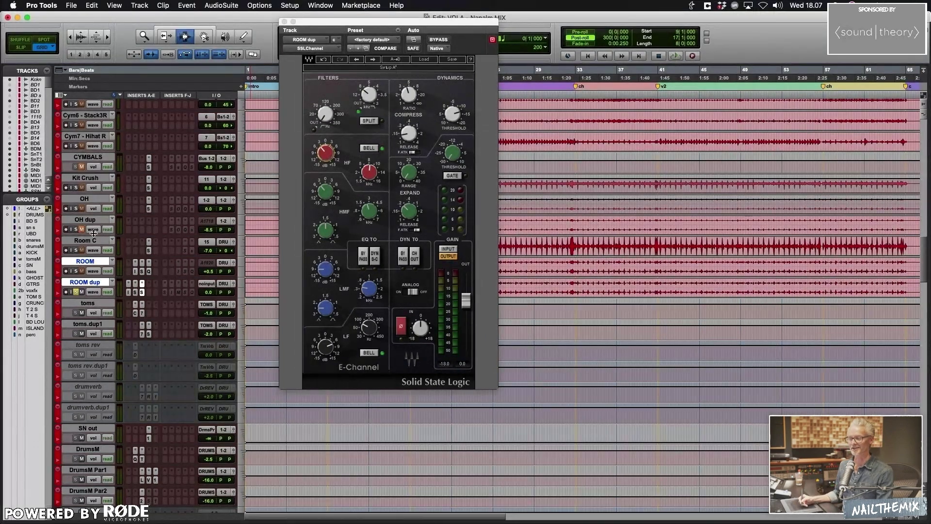
left_click(86, 241)
left_click(86, 261)
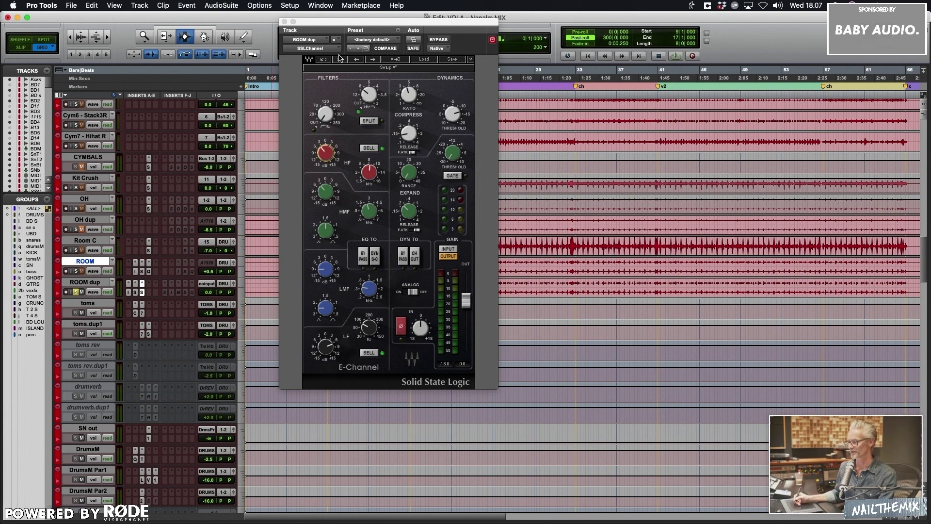
key("space")
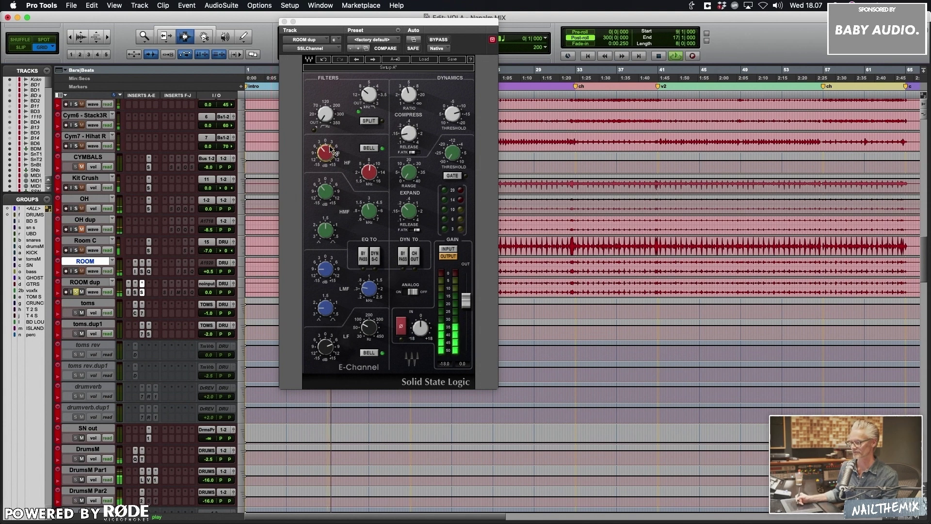
left_click(326, 153)
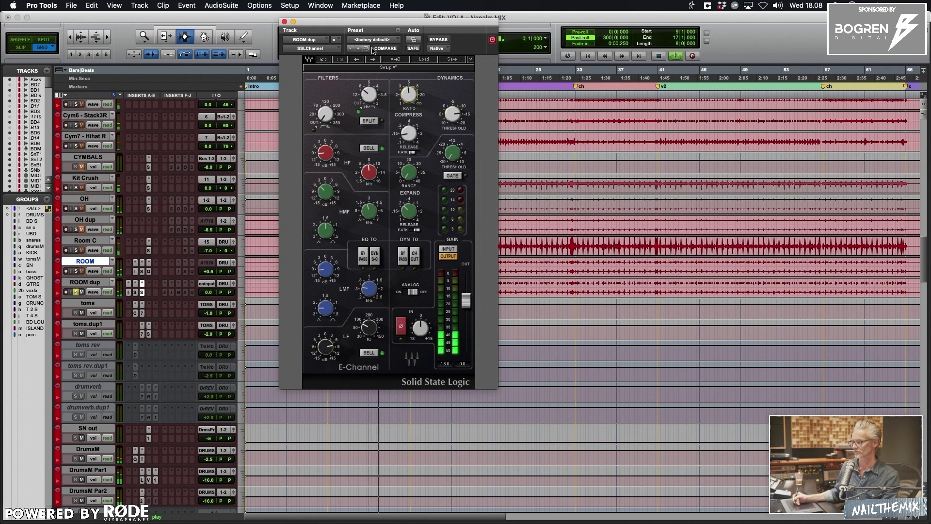
left_click_drag(332, 22, 356, 20)
Step: Close the SSL E-Channel window and select the ROOM dup track
left_click(306, 20)
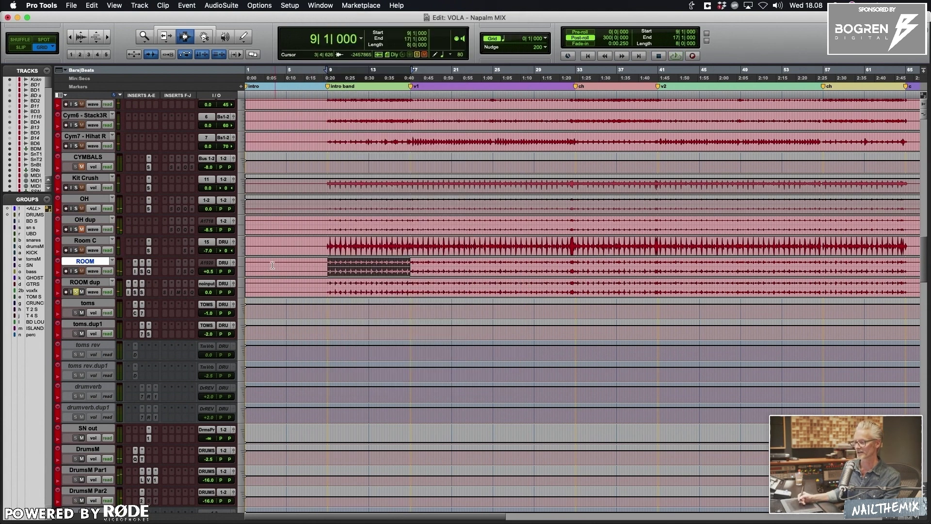
left_click(95, 283)
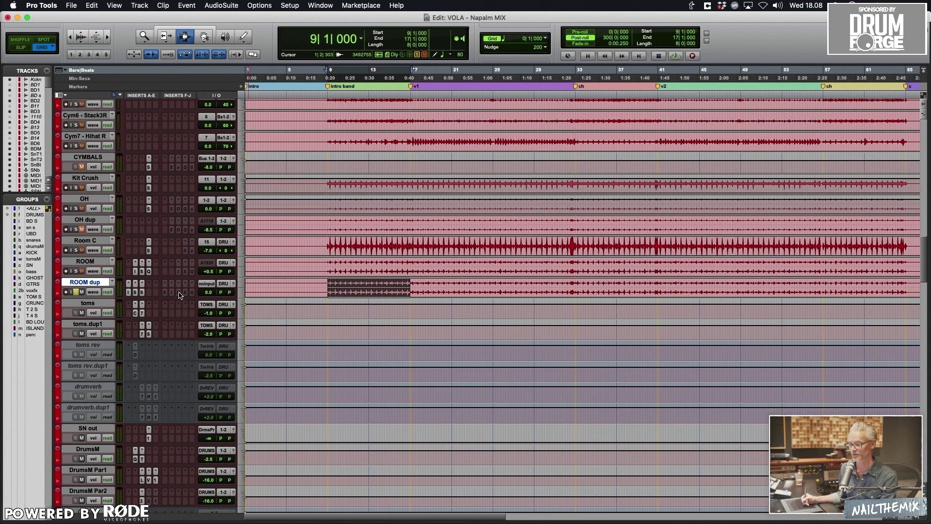
Step: Add Manny Marroquin Reverb to ROOM dup, A/B it with bypass, and set LOWS to -3.0
left_click(149, 292)
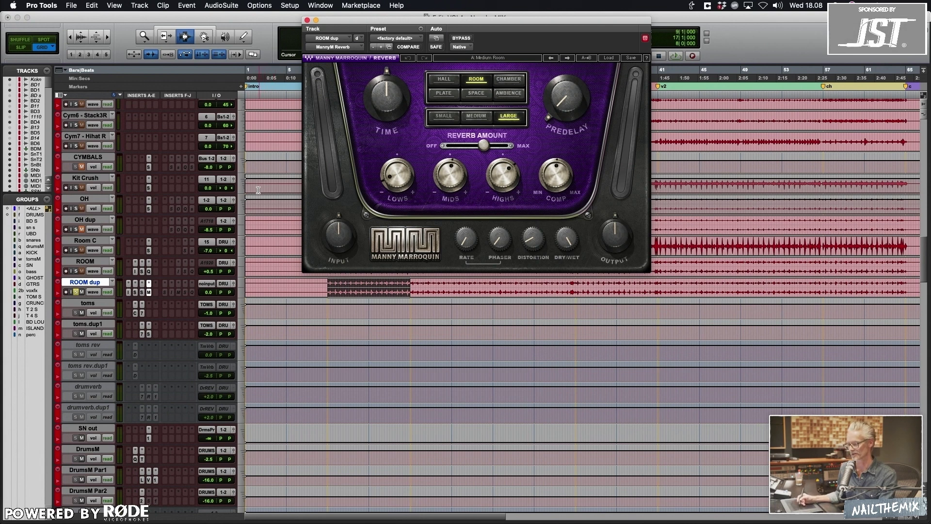
key("space")
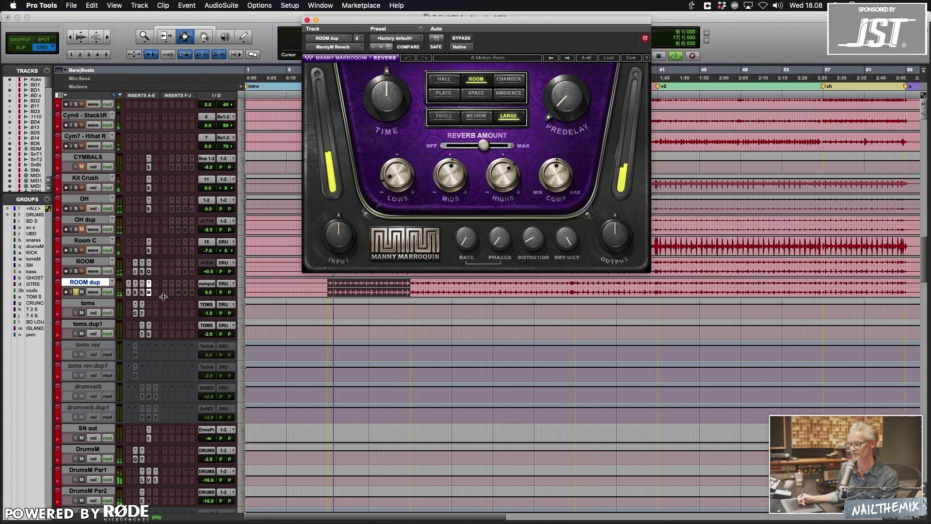
left_click(148, 293, "super")
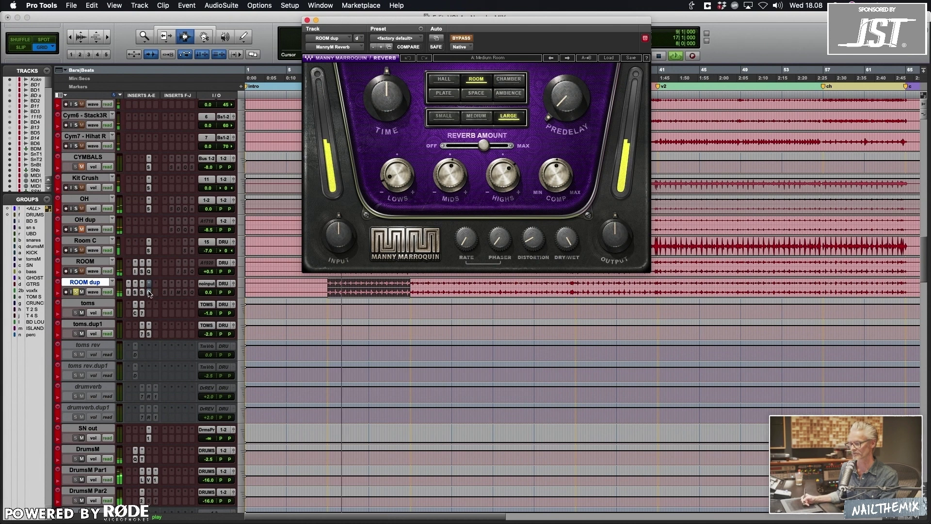
left_click(149, 292, "super")
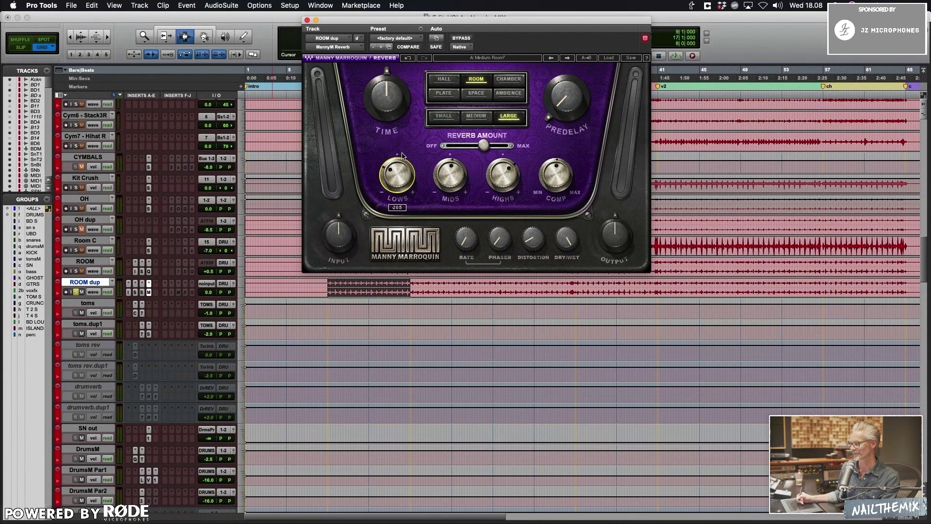
key("space")
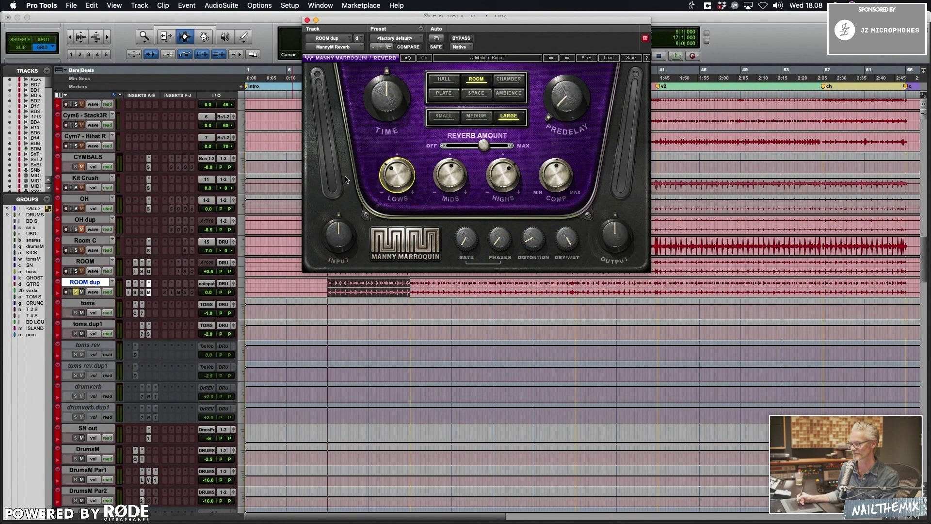
mouse_move(398, 175)
left_mouse_down()
mouse_move(397, 166)
mouse_move(397, 191)
left_mouse_up()
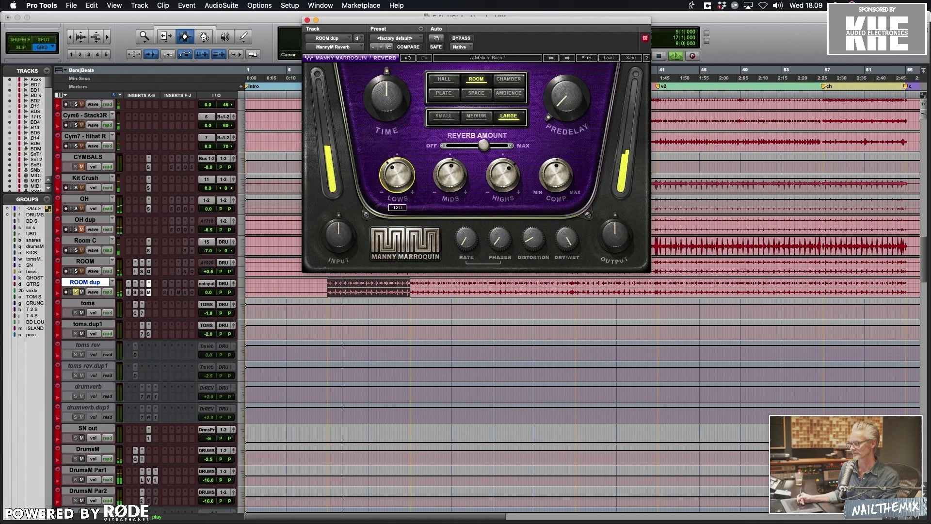
Step: Review ROOM dup's SoundShifter and SSL E-Channel settings, select ROOM, and close the plug-in window
left_click(140, 291)
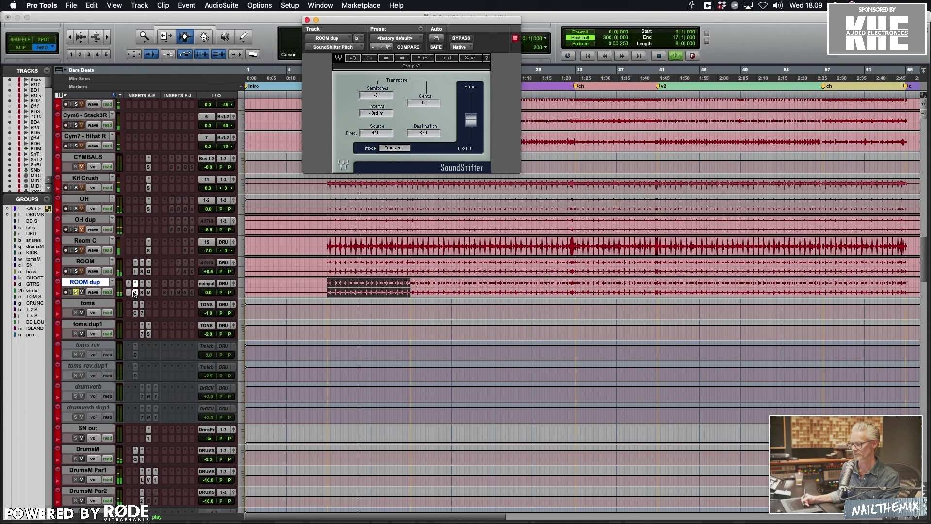
left_click(143, 292)
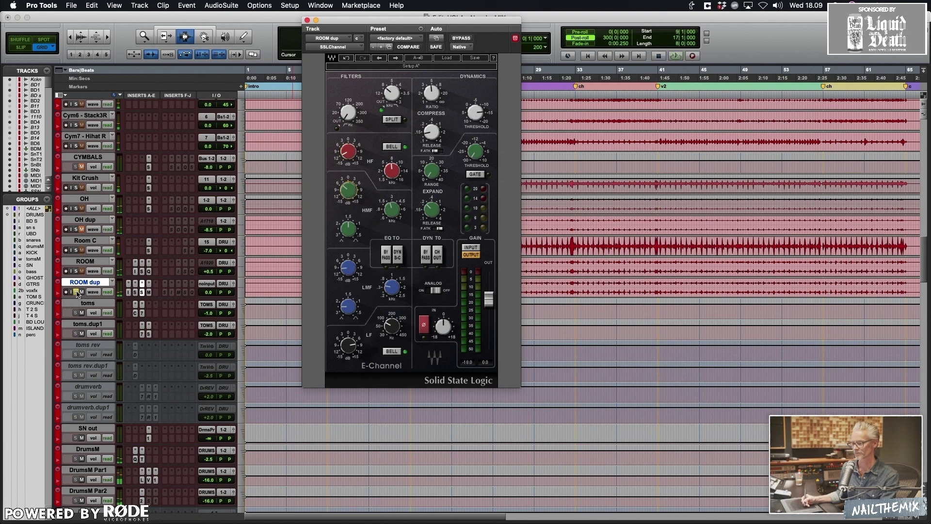
left_click(85, 263)
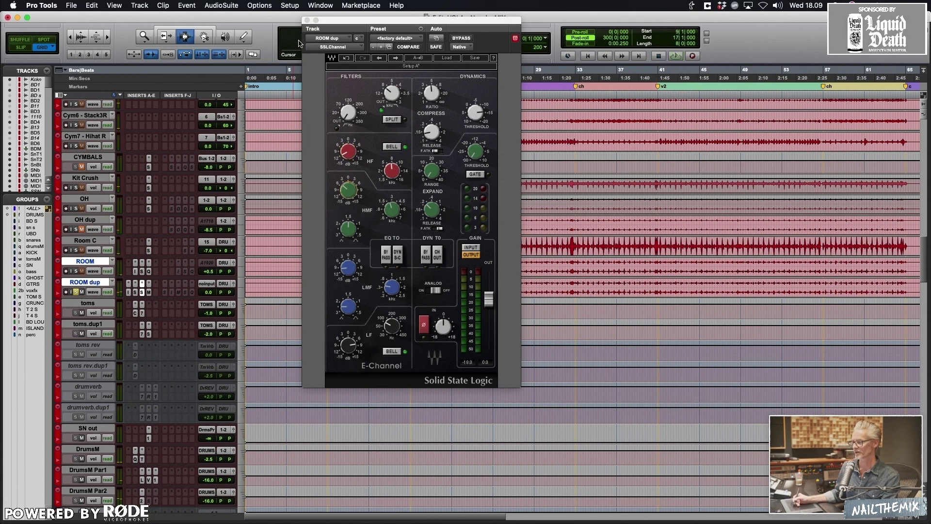
left_click(306, 20)
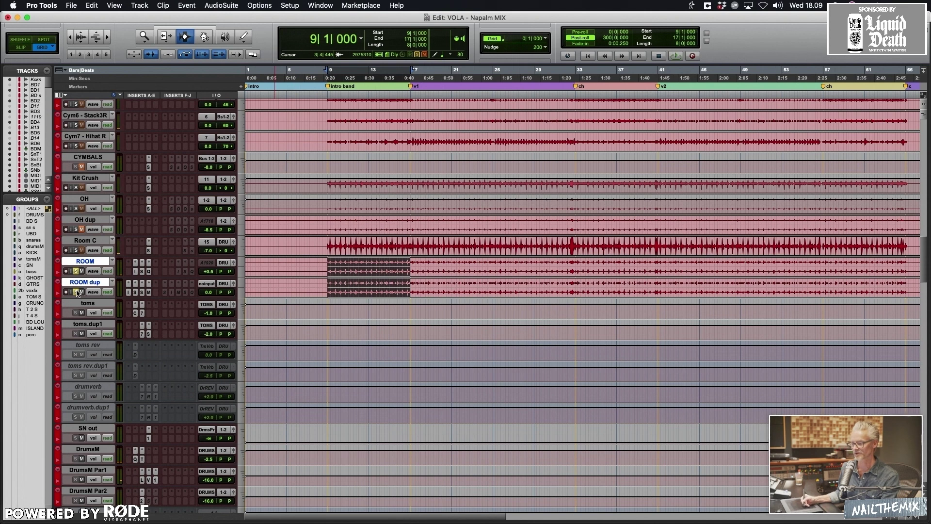
Step: Briefly play the drums, then select the room tracks from Room C through ROOM dup
key("space")
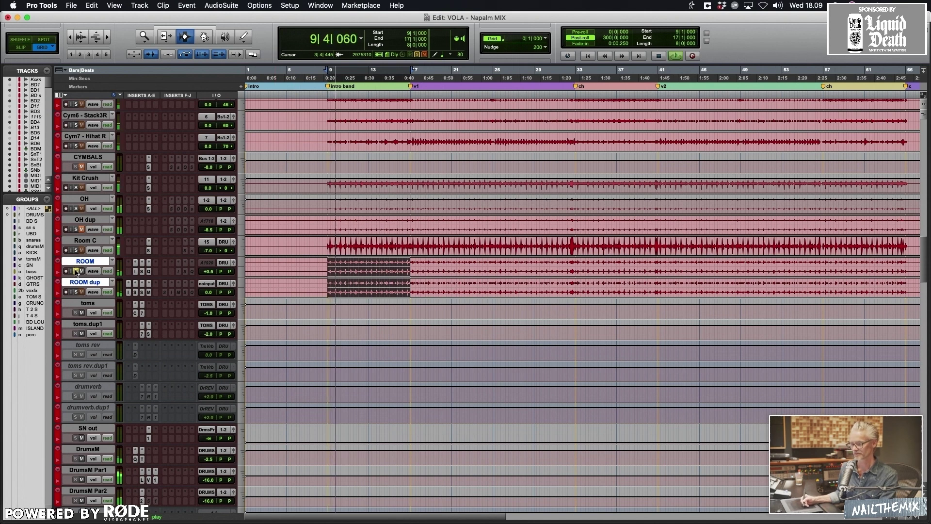
key("space")
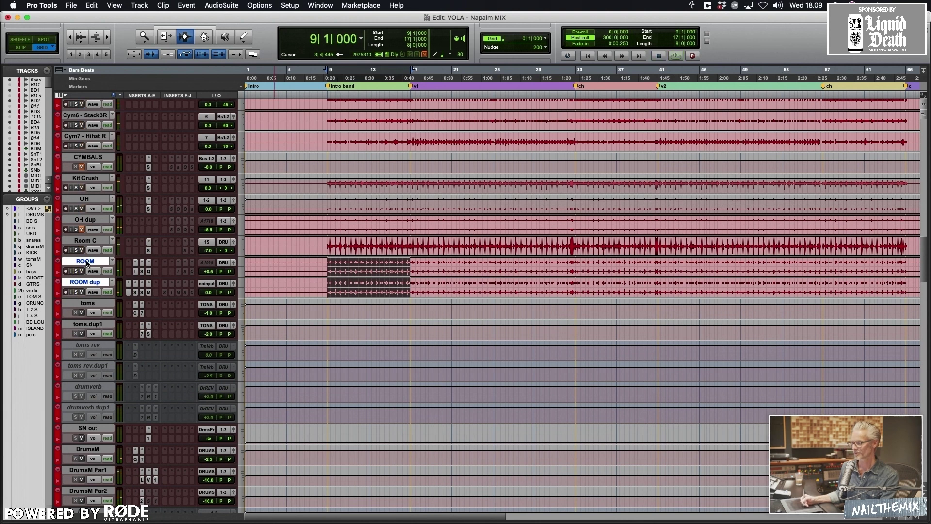
left_click(87, 262)
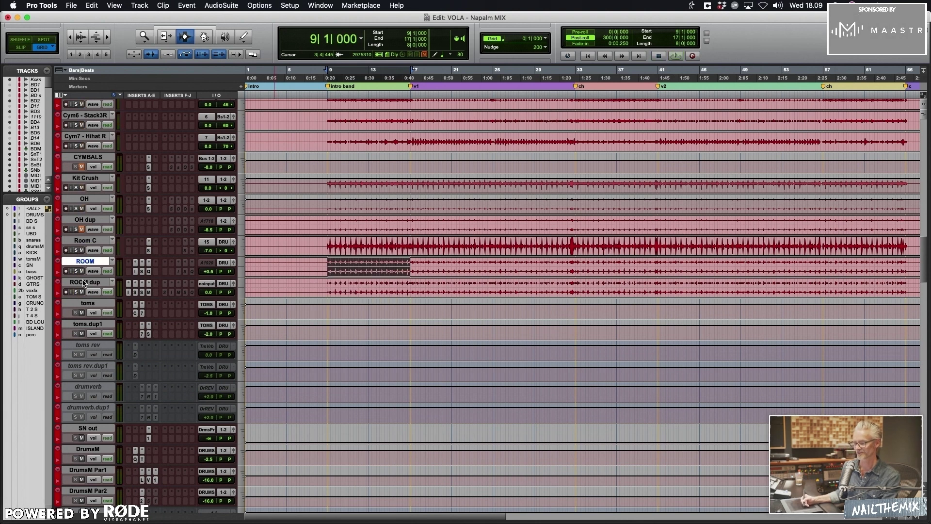
left_click(84, 283, "shift")
left_click(85, 241, "shift")
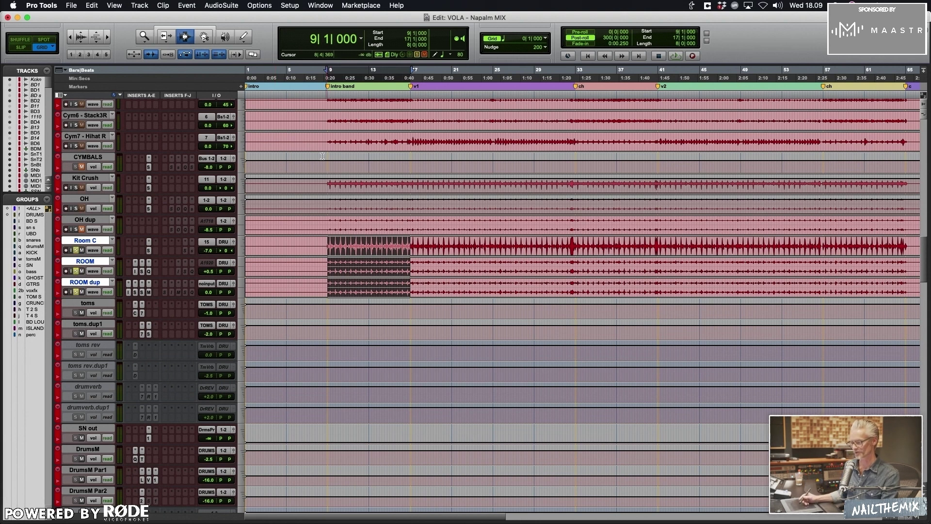
Step: Pull ROOM dup's fader down to -18.5 during playback, then select bars 9–17 on it
key("space")
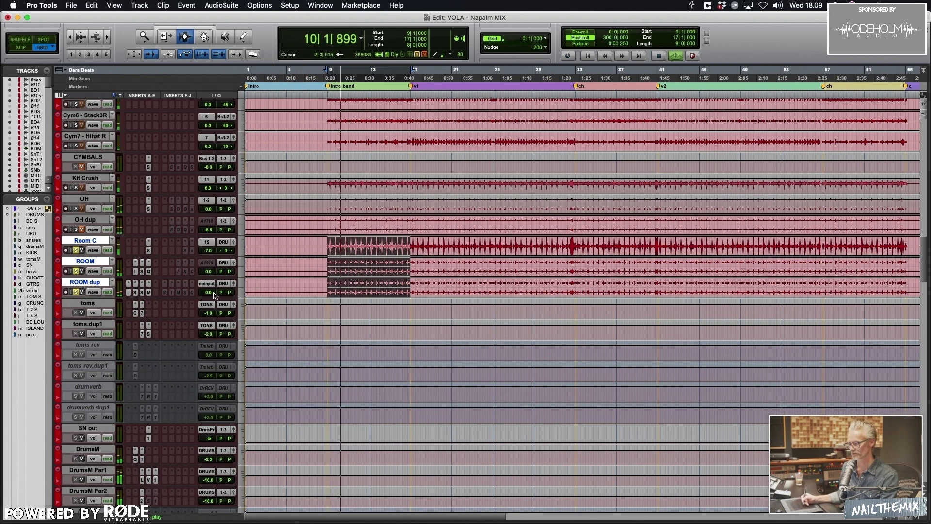
mouse_move(209, 292)
left_mouse_down()
mouse_move(208, 307)
mouse_move(208, 294)
left_mouse_up()
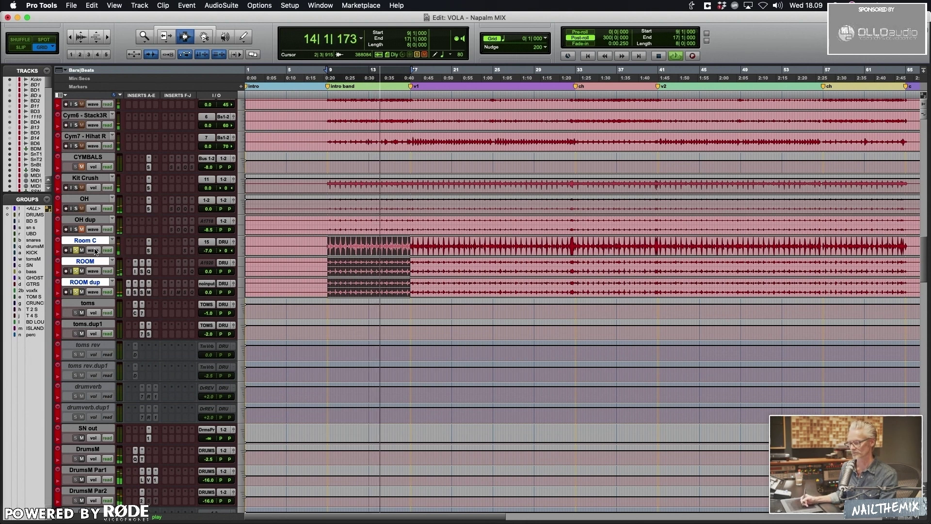
key("space")
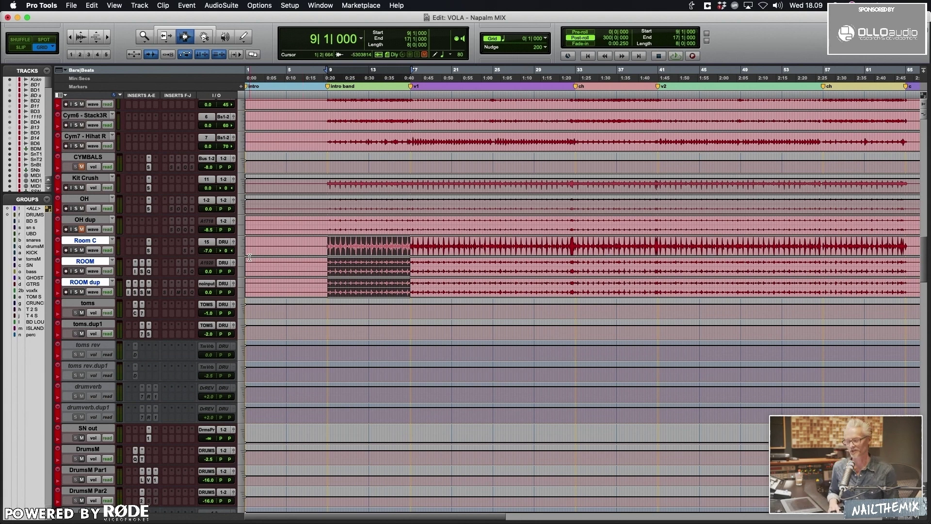
left_click(328, 289)
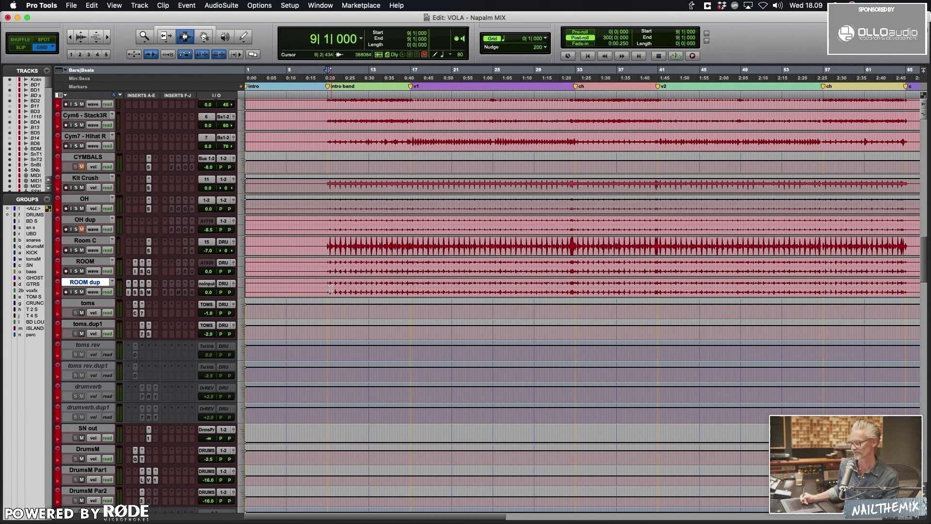
left_click_drag(330, 290, 409, 284)
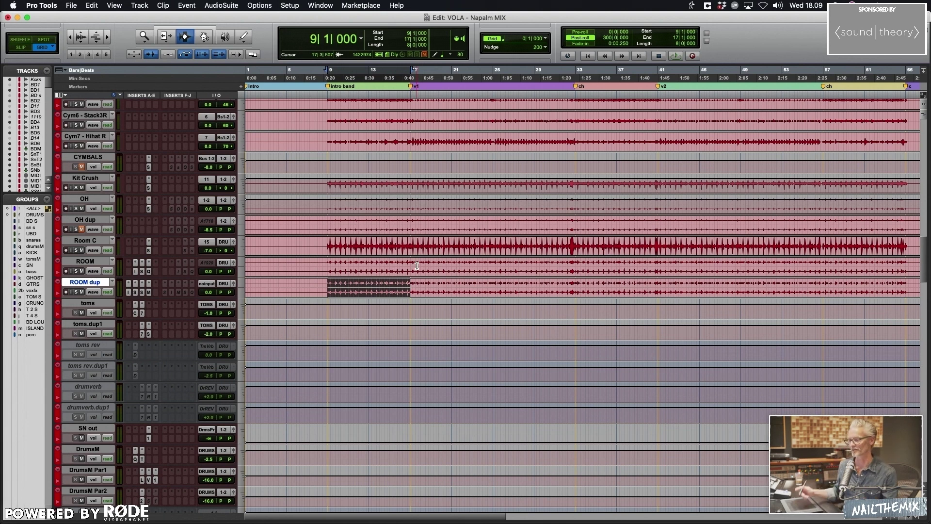
scroll(234, 232, "up", 5)
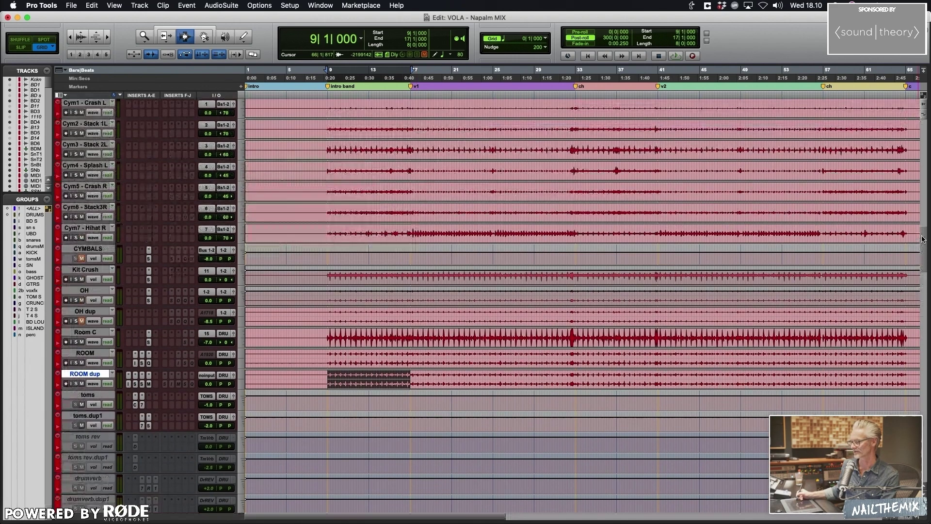
scroll(510, 292, "up", 5)
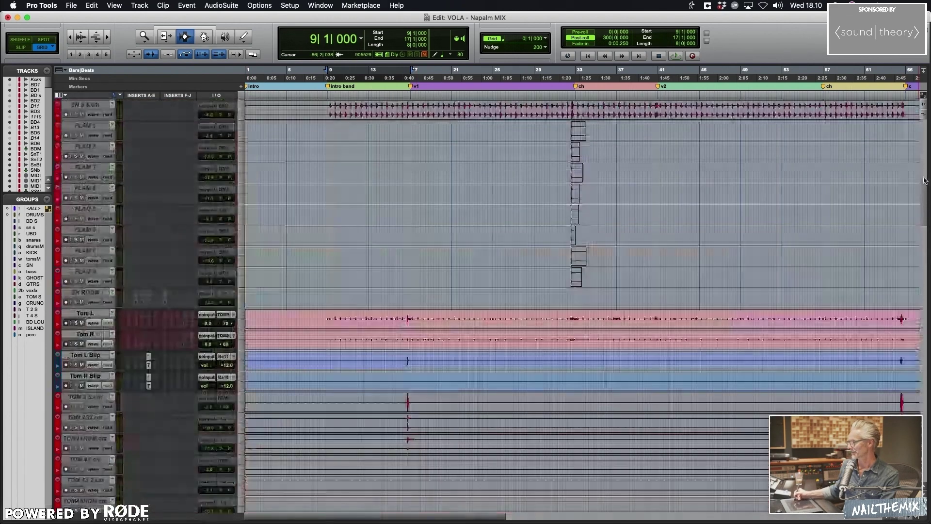
scroll(291, 219, "up", 5)
scroll(143, 109, "up", 5)
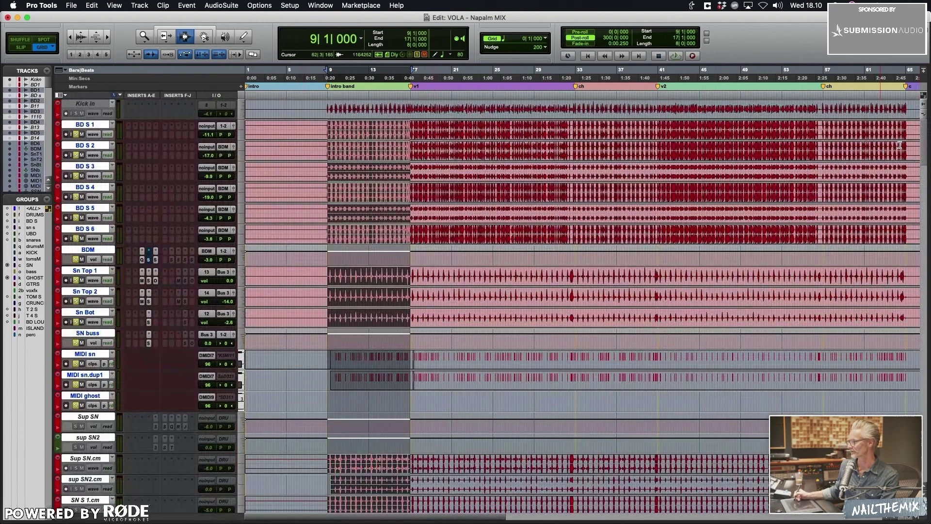
scroll(114, 216, "down", 10)
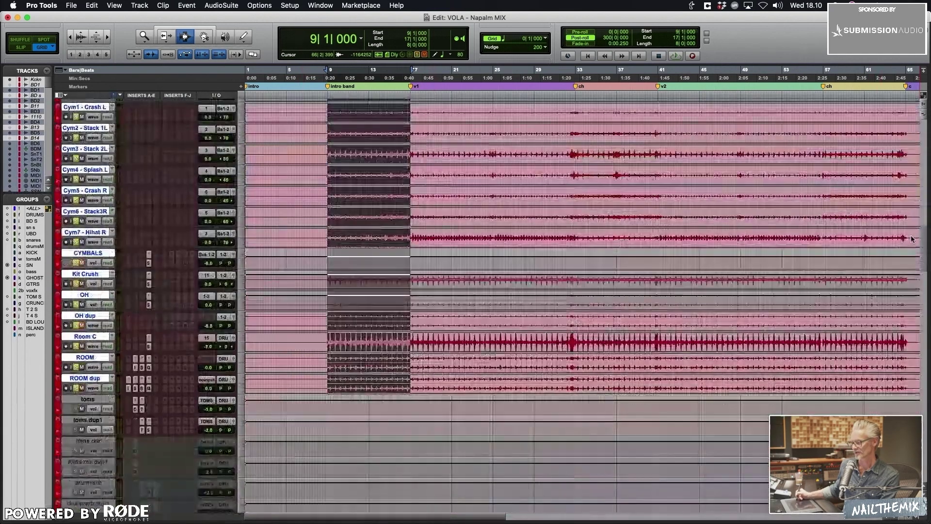
scroll(114, 215, "down", 5)
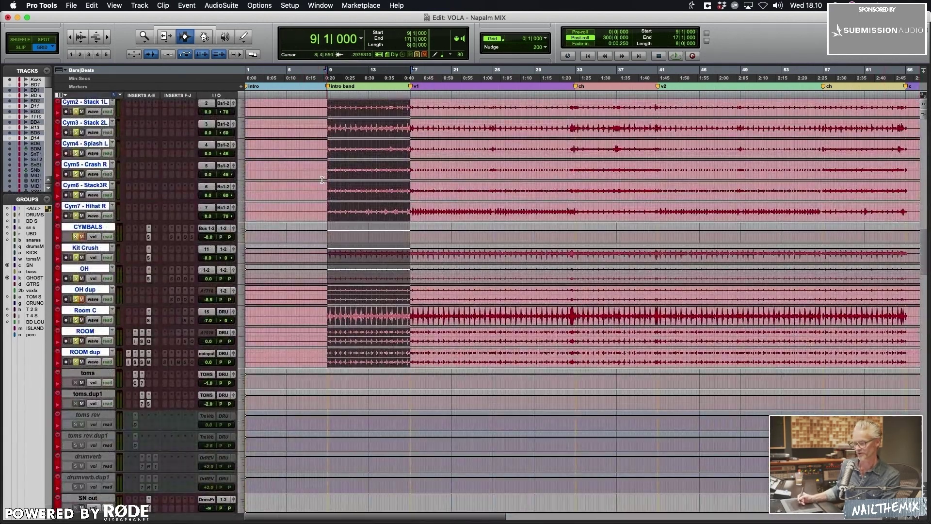